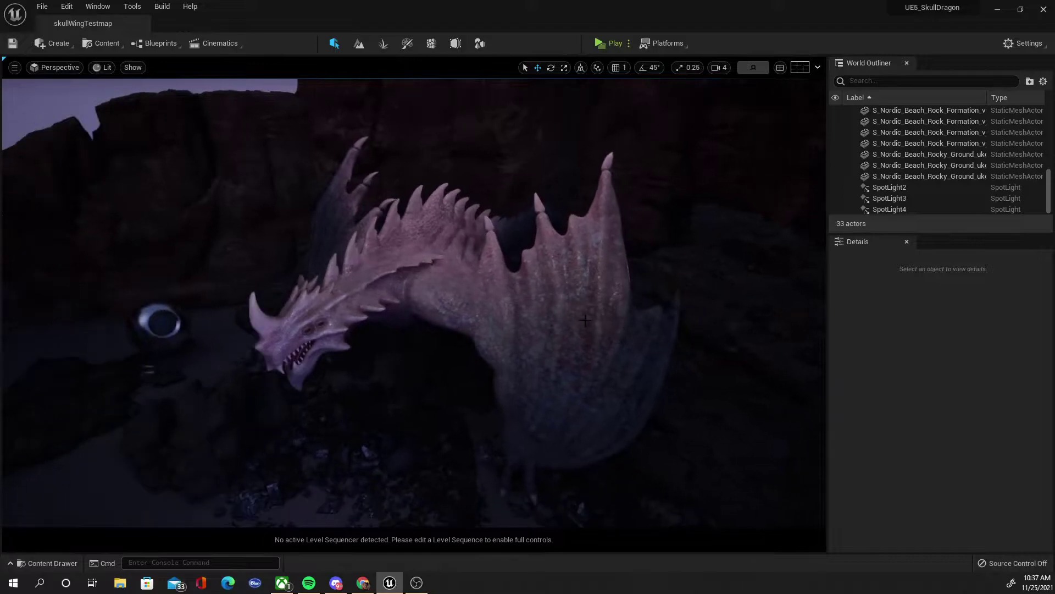
Add a new Cine Camera Actor to the level
left_click(54, 46)
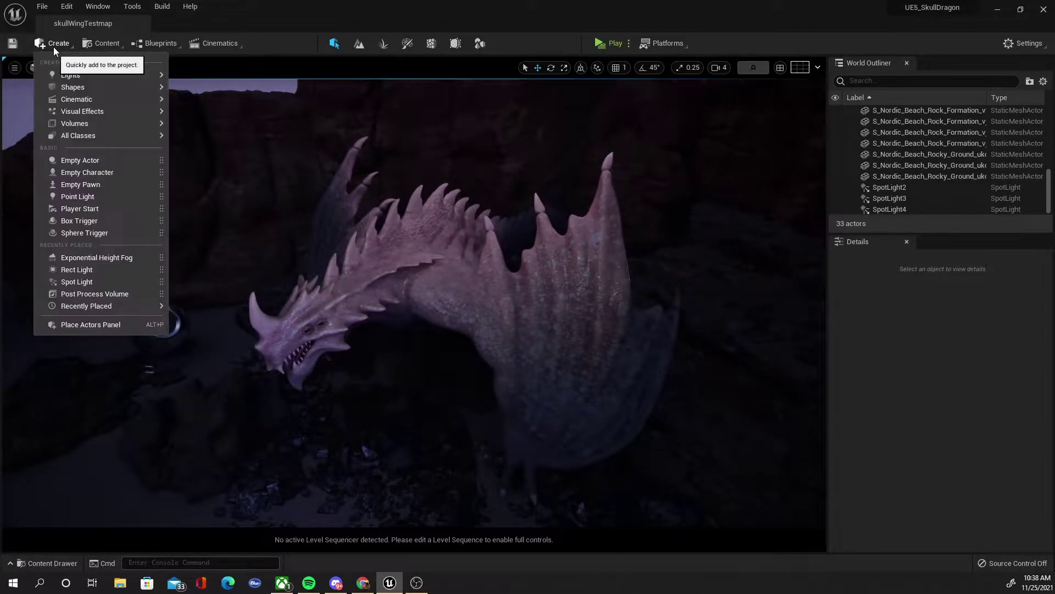
mouse_move(75, 80)
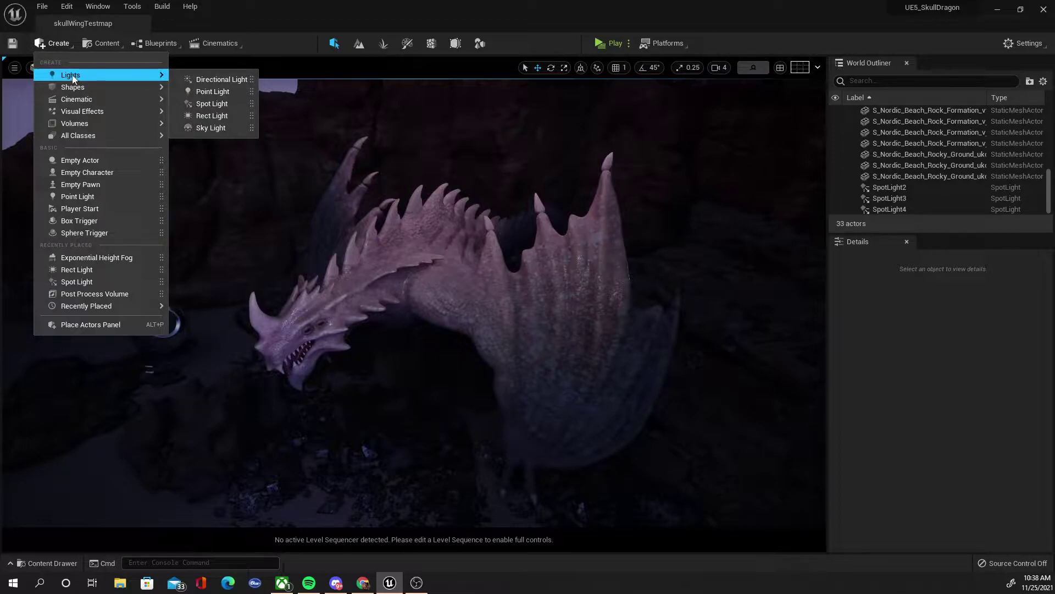
mouse_move(76, 102)
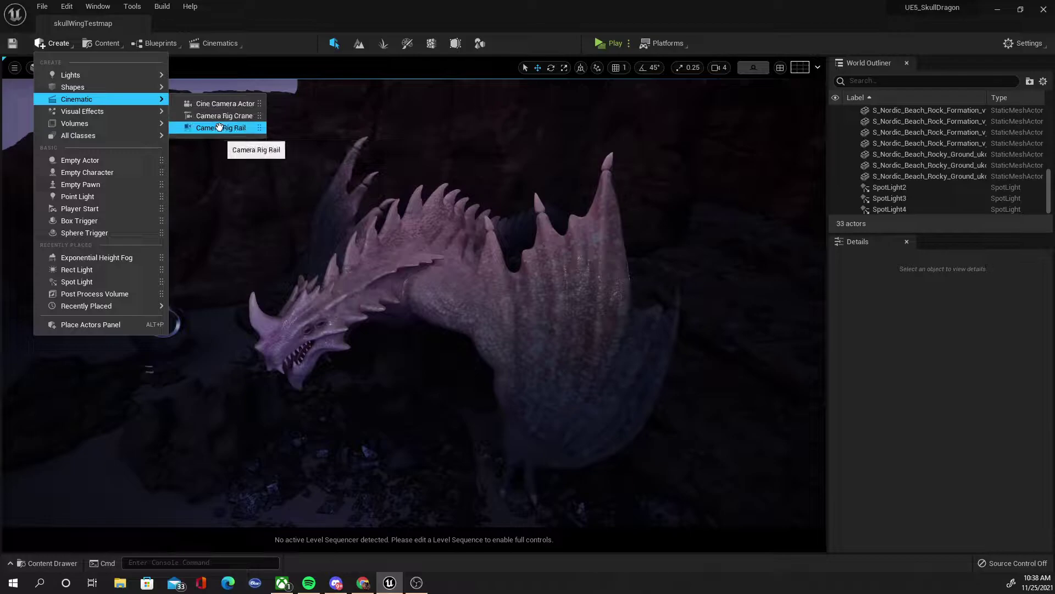
left_click(225, 103)
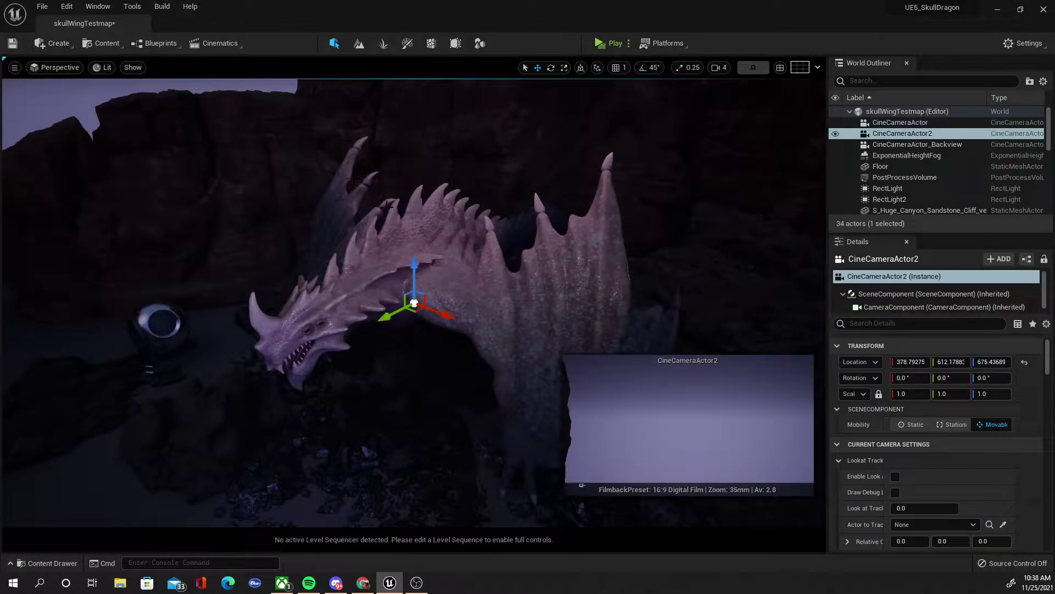
Look through CineCameraActor2 and fly it back to frame the dragon with its head facing toward the right of the shot
left_click(62, 69)
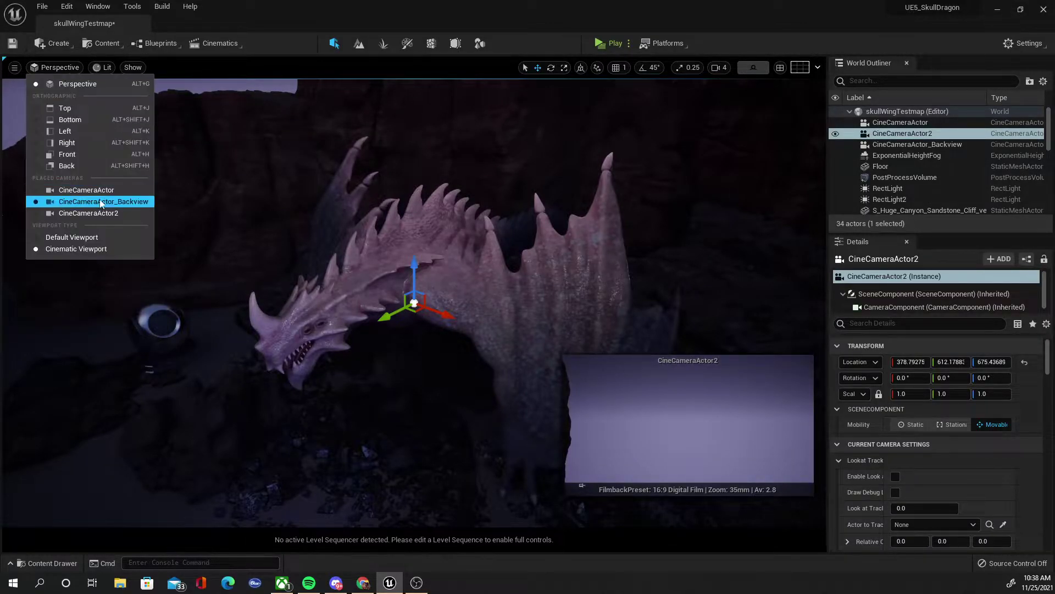
left_click(100, 213)
right_click_drag(104, 212, 81, 241)
key("s")
key("s")
right_click_drag(466, 307, 465, 307)
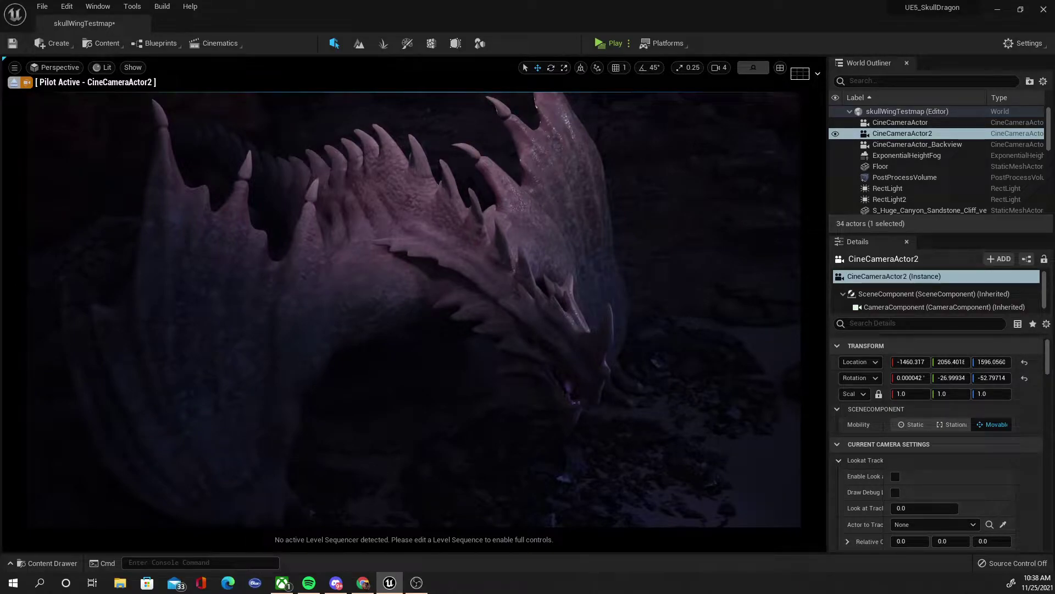
Open the SkullWing level sequence from the Sequencers content folder and maximize the Sequencer window
left_click(469, 301)
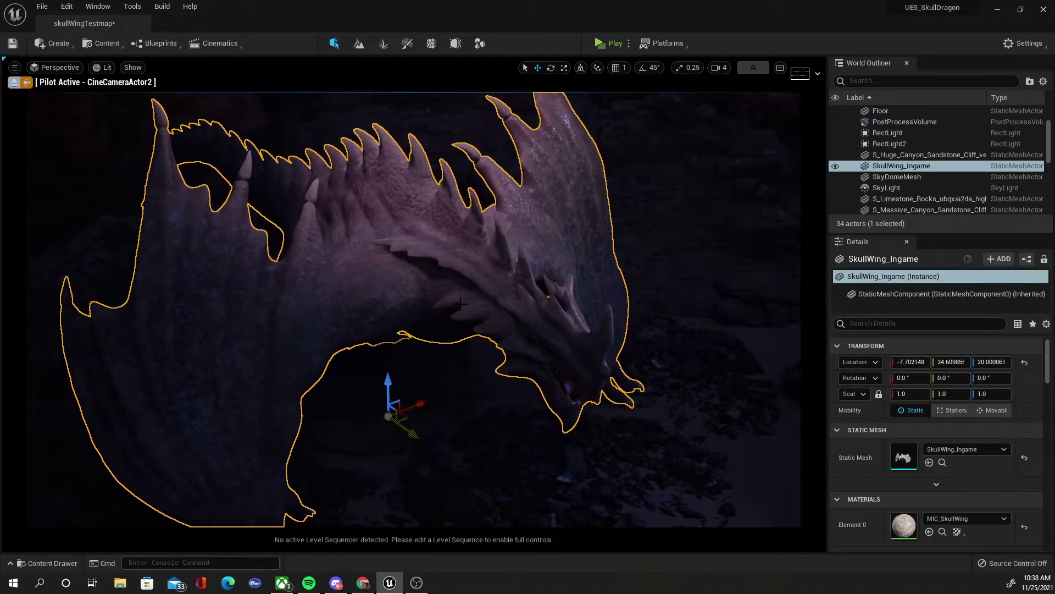
key("ctrl+b")
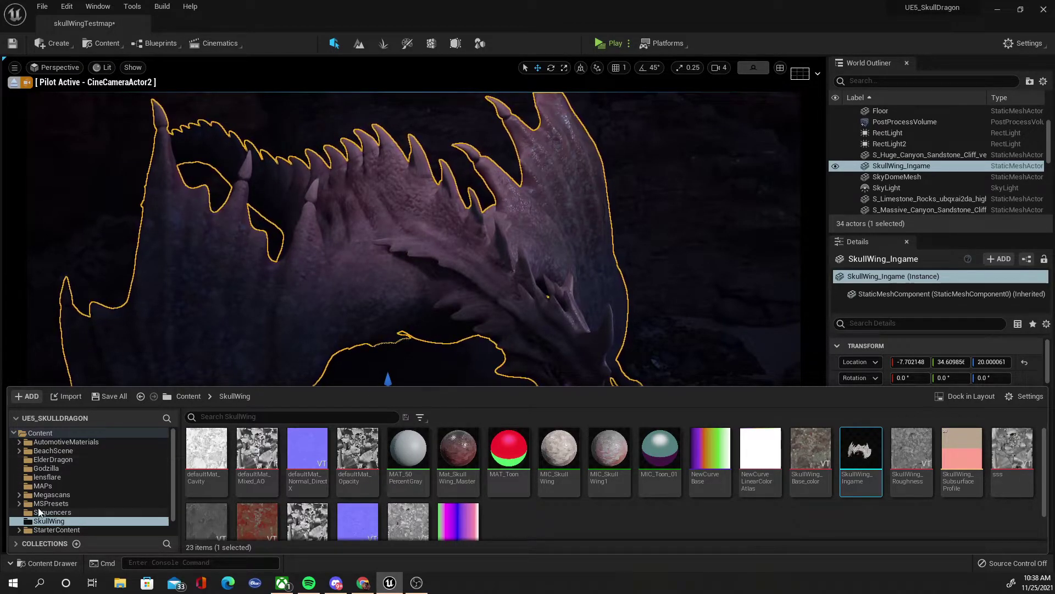
scroll(55, 494, "down", 1)
left_click(76, 497)
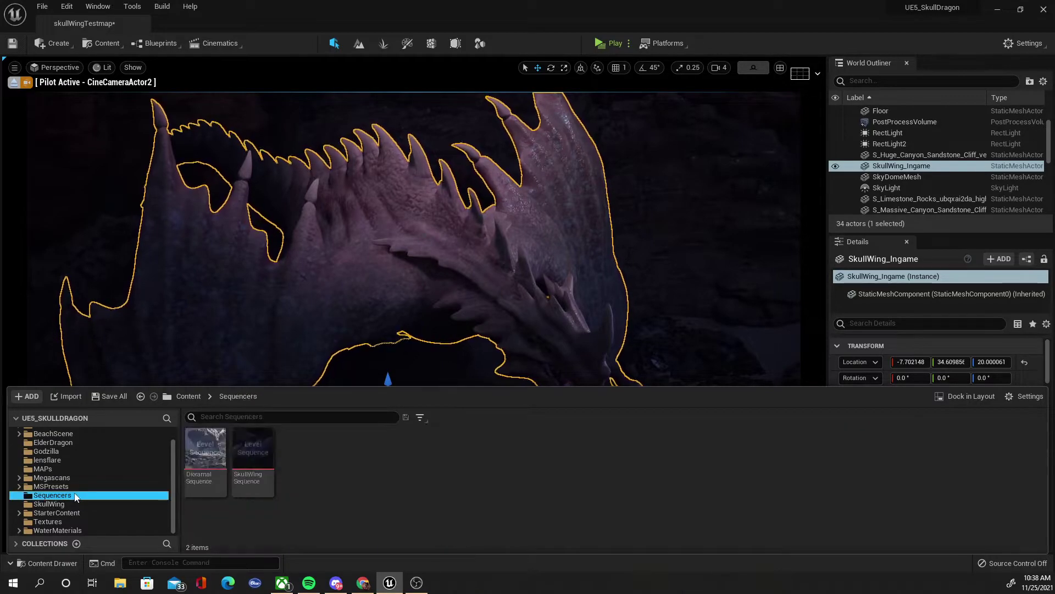
double_click(268, 454)
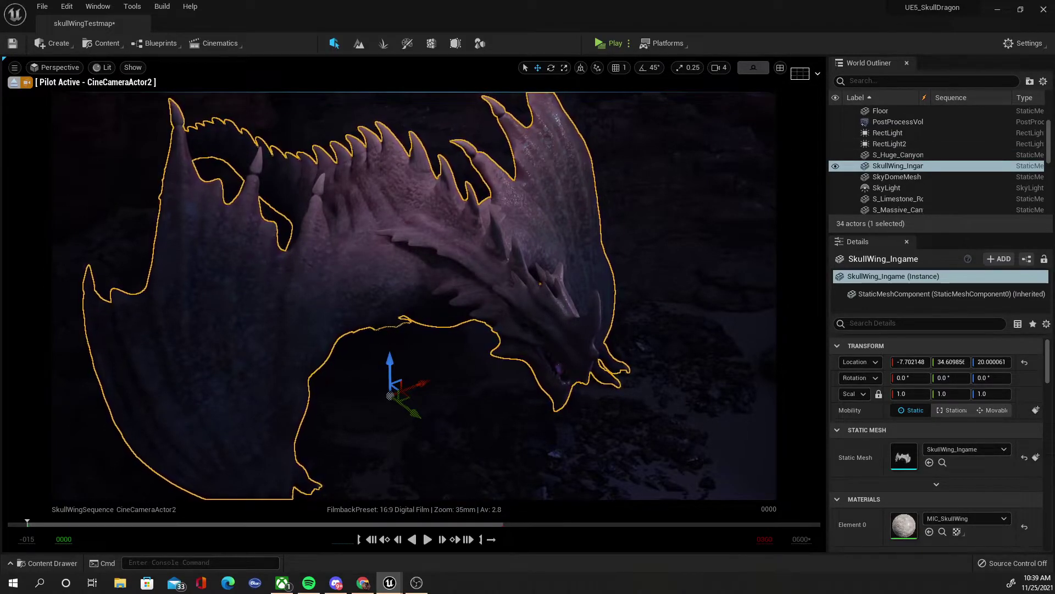
left_click_drag(1054, 64, 787, 199)
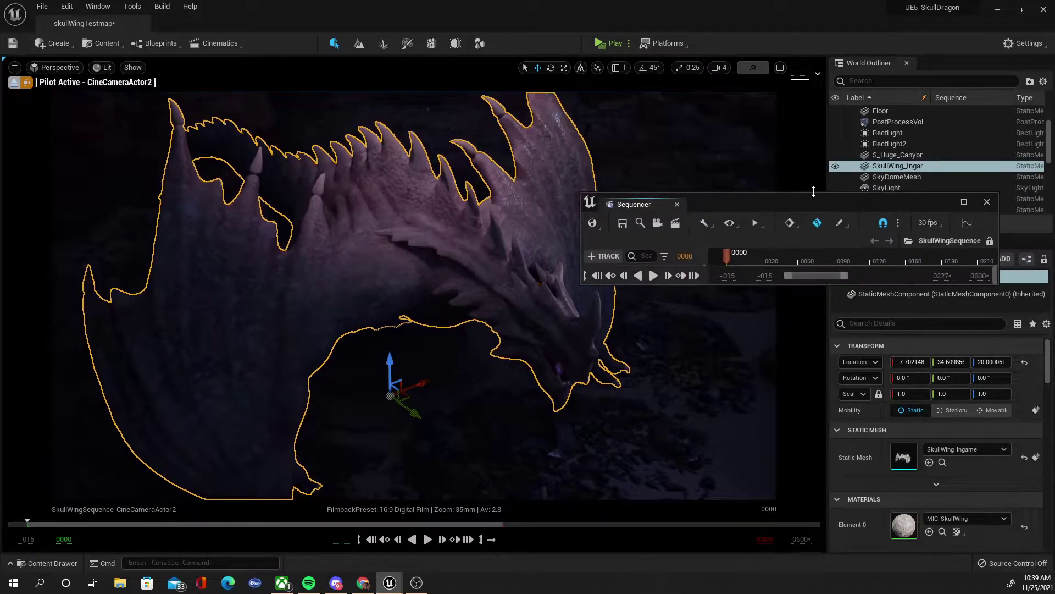
left_click(963, 202)
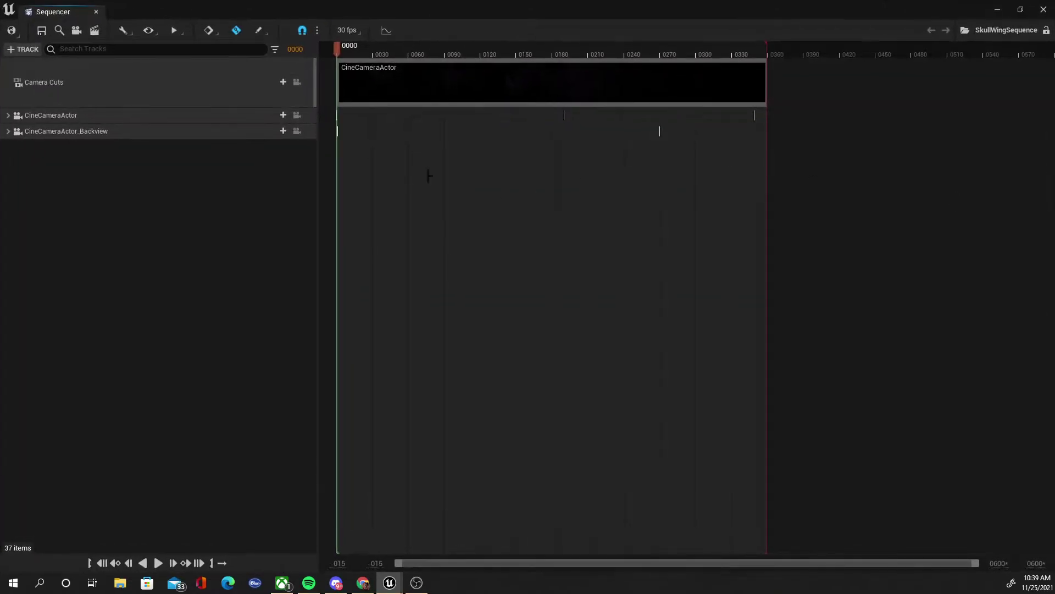
Add CineCameraActor2 to the sequence and key its Transform at frame 0
left_click(21, 49)
mouse_move(61, 68)
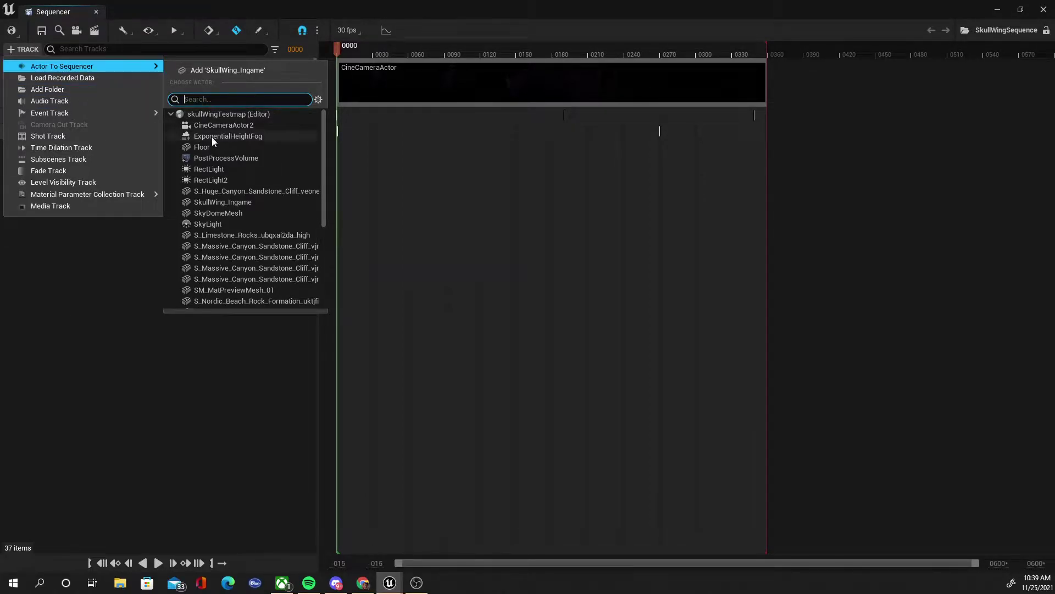
left_click(234, 126)
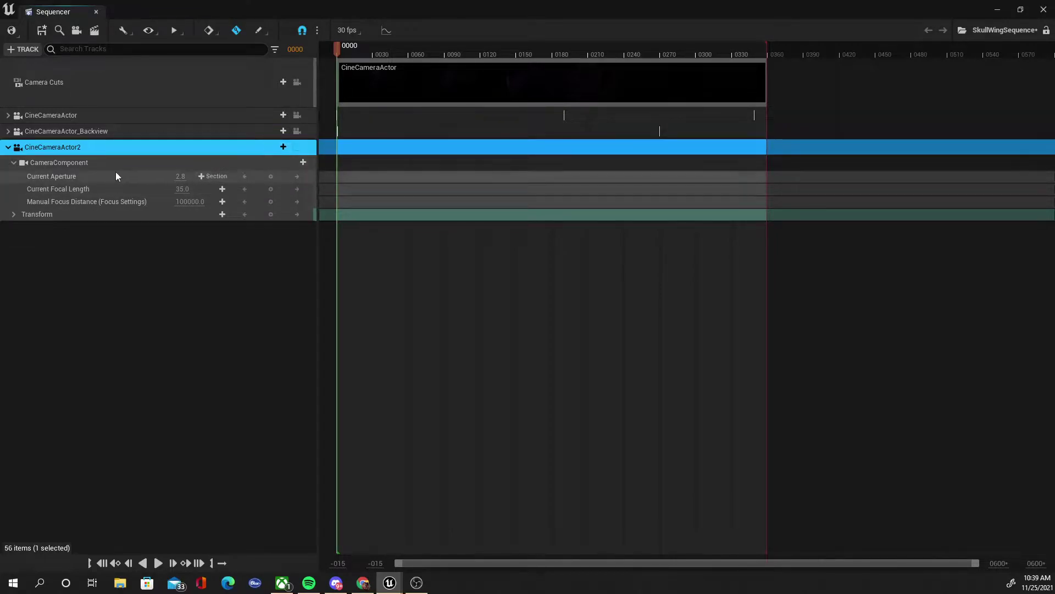
left_click(97, 218)
left_click(270, 214)
Dock the Sequencer beneath the viewport and shrink it so the full camera frame is visible
left_click_drag(442, 10, 299, 503)
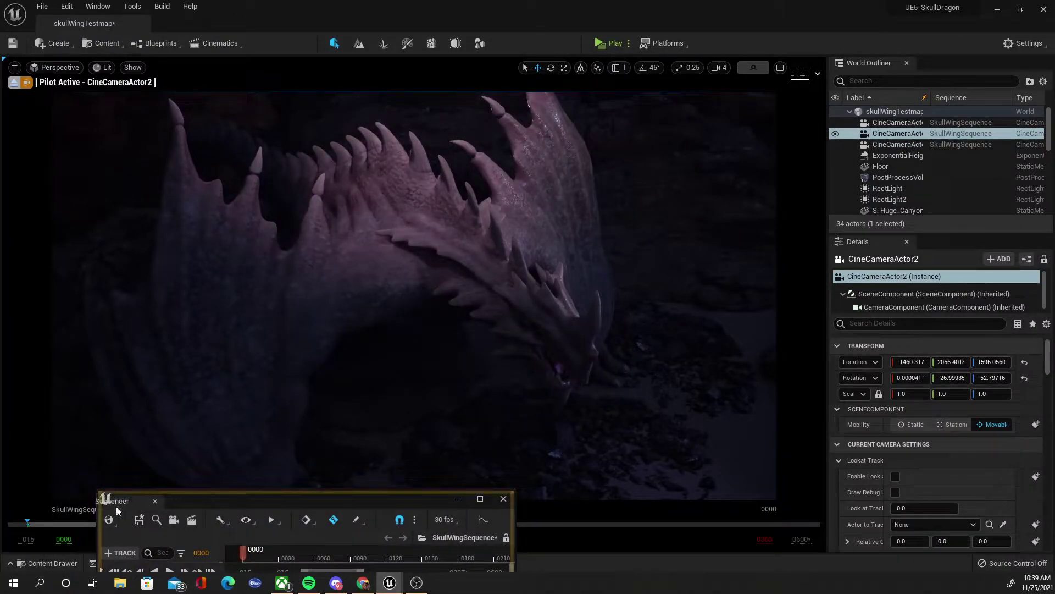
left_click_drag(199, 496, 62, 543)
left_click_drag(301, 509, 301, 509)
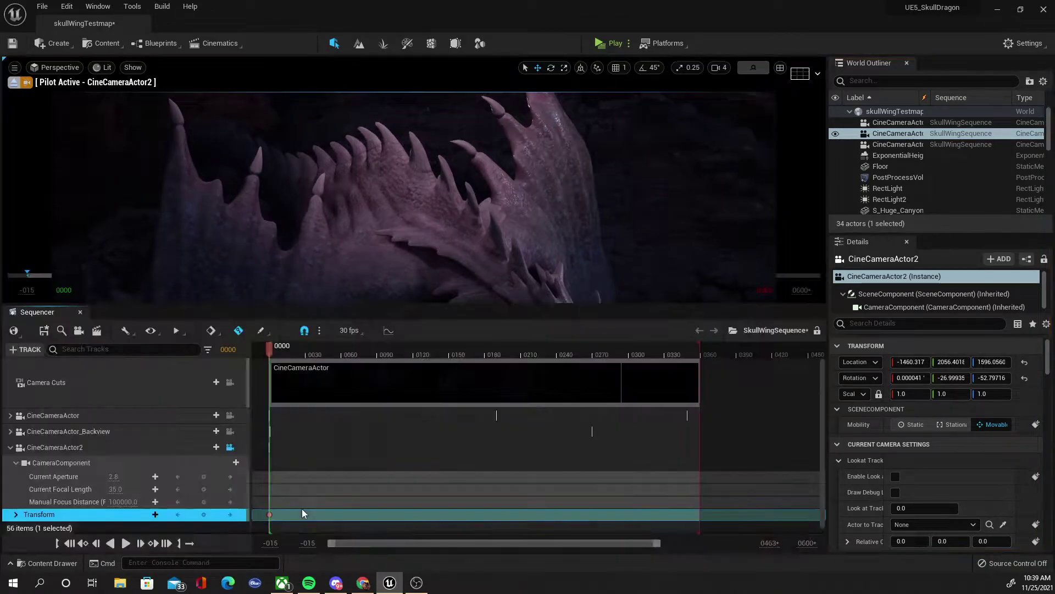
left_click_drag(420, 306, 396, 389)
scroll(365, 459, "down", 2)
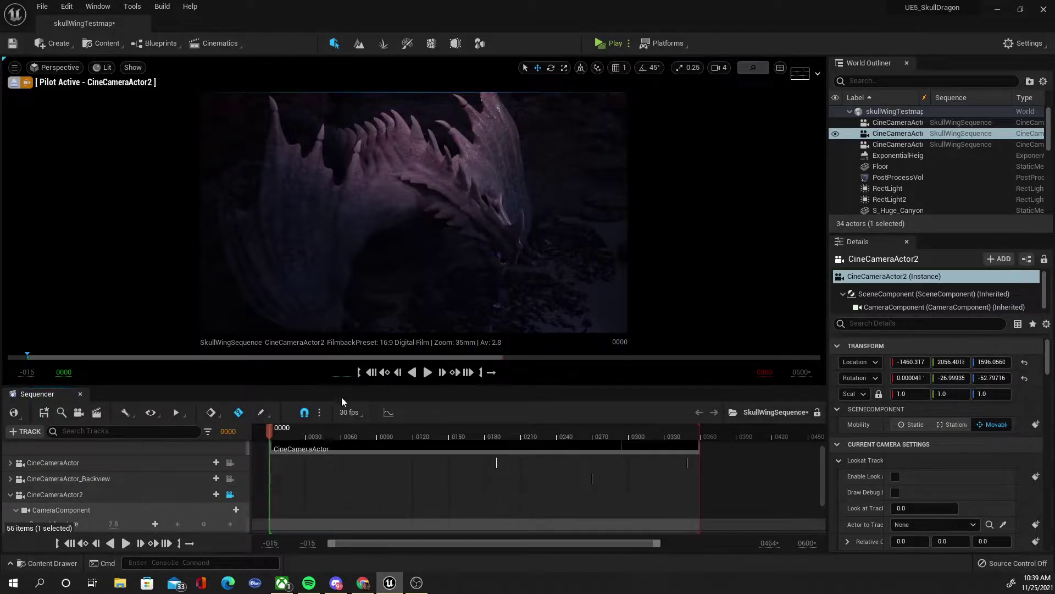
At frame 180, move CineCameraActor2 around to the dragon's opposite side and key its Transform
left_click_drag(316, 438, 484, 446)
right_click_drag(413, 212, 343, 212)
left_click_drag(343, 211, 451, 218)
right_click_drag(296, 220, 122, 223)
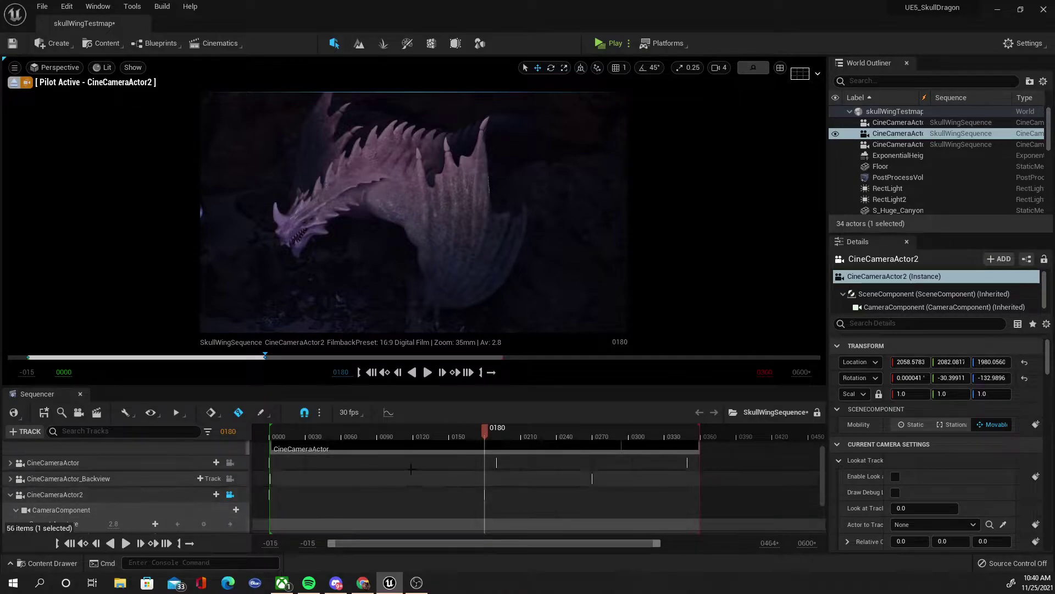
scroll(165, 496, "down", 3)
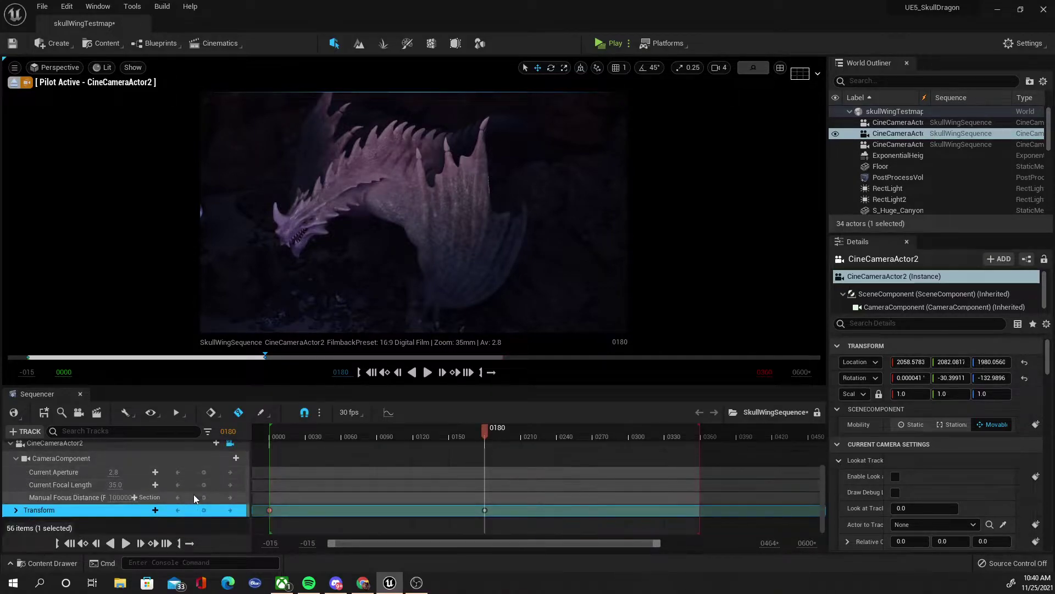
left_click(203, 509)
Reposition CineCameraActor2 at frame 180 for a closer, higher shot looking down on the dragon with its head facing left
left_click_drag(503, 253, 483, 255)
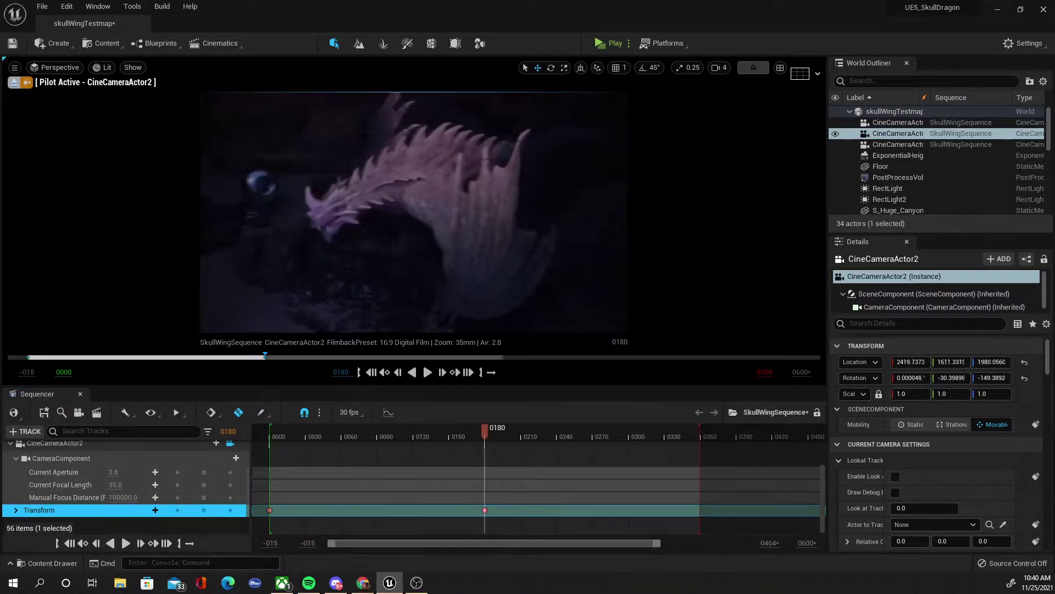
right_click_drag(501, 228, 483, 229)
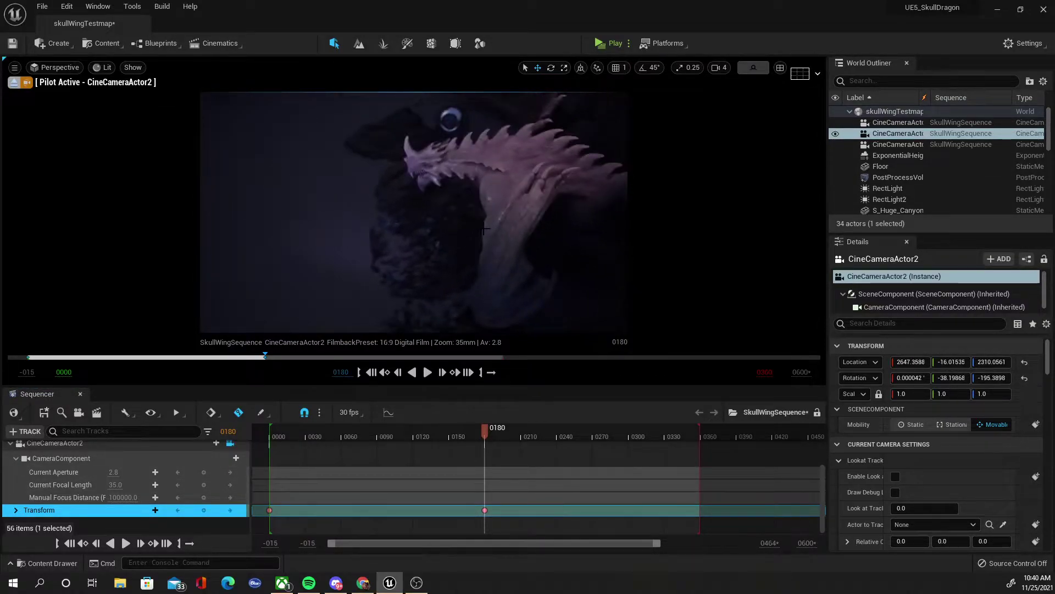
left_click_drag(484, 229, 431, 229)
middle_click_drag(430, 229, 516, 258)
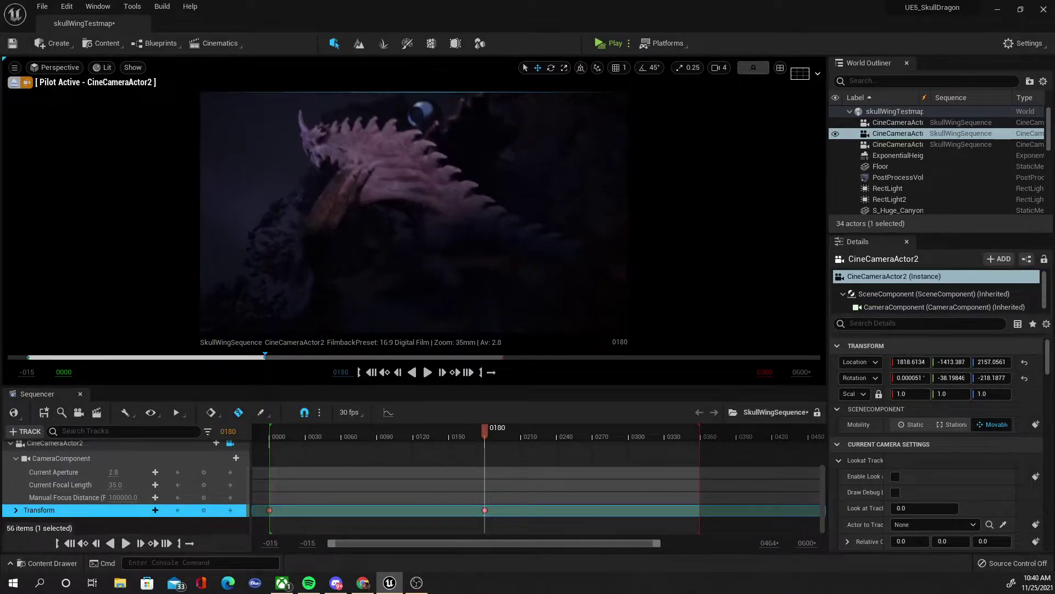
left_click_drag(517, 259, 632, 258)
left_click_drag(516, 231, 517, 281)
middle_click_drag(516, 280, 451, 324)
right_click_drag(450, 324, 413, 294)
middle_click_drag(465, 222, 546, 279)
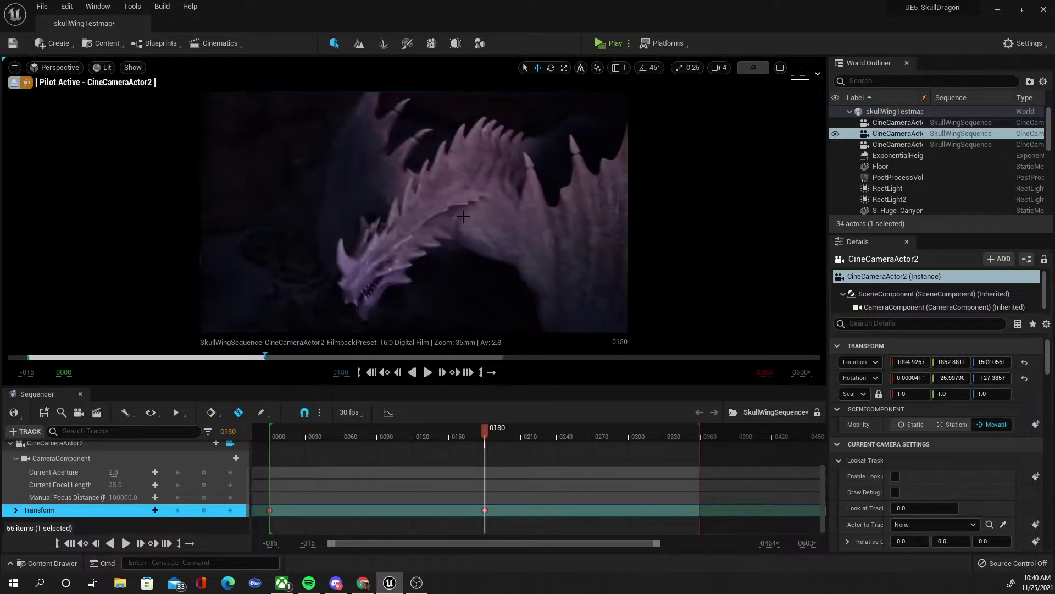
middle_click_drag(490, 227, 704, 144)
right_click_drag(490, 227, 505, 164)
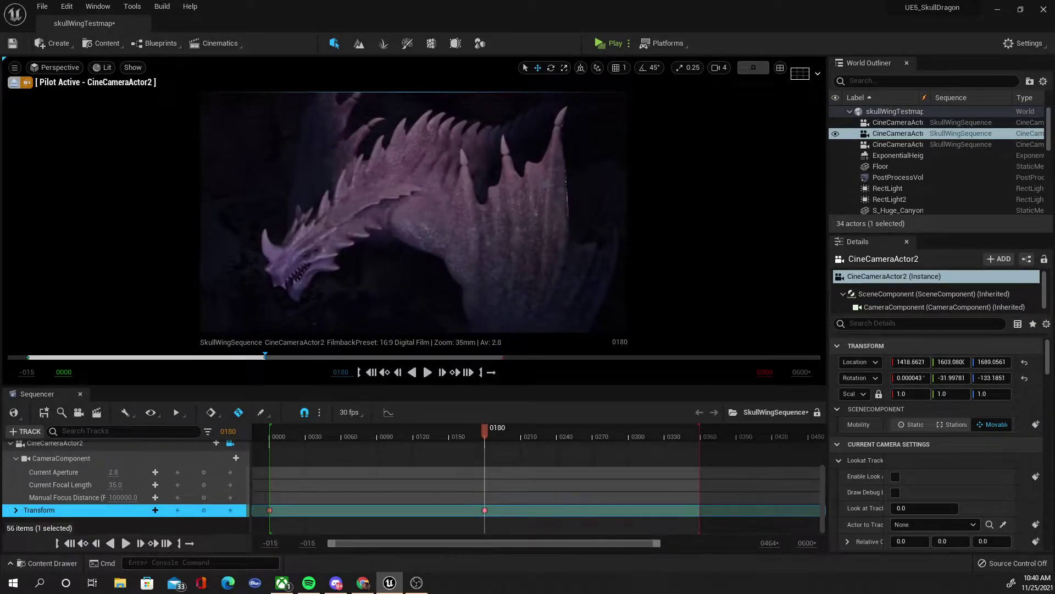
middle_click_drag(474, 241, 440, 329)
key("a")
right_click_drag(474, 241, 610, 253)
right_click_drag(506, 210, 483, 232)
middle_click_drag(474, 241, 518, 173)
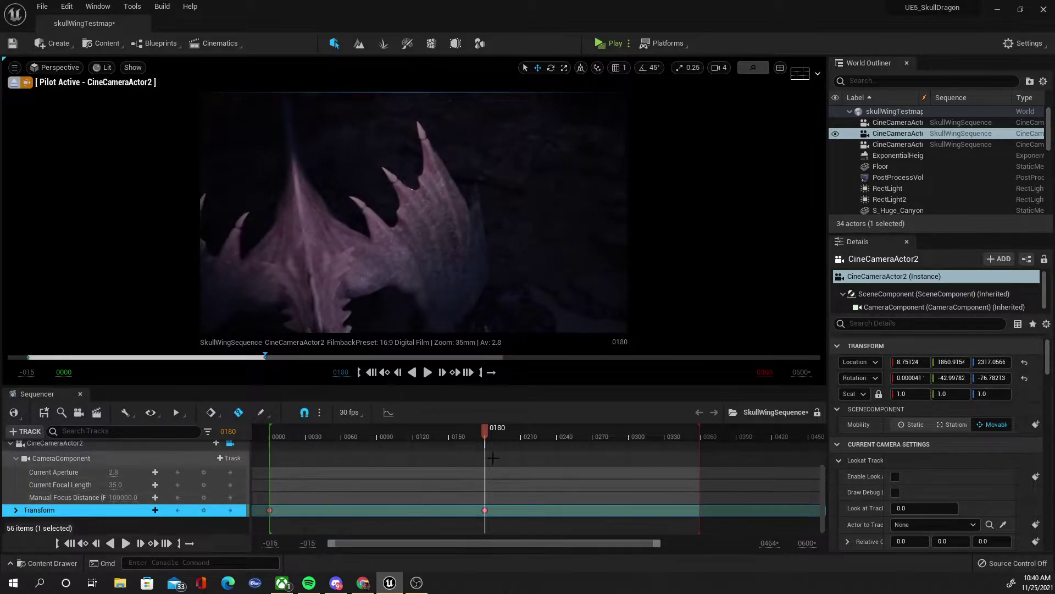
left_click_drag(467, 433, 486, 448)
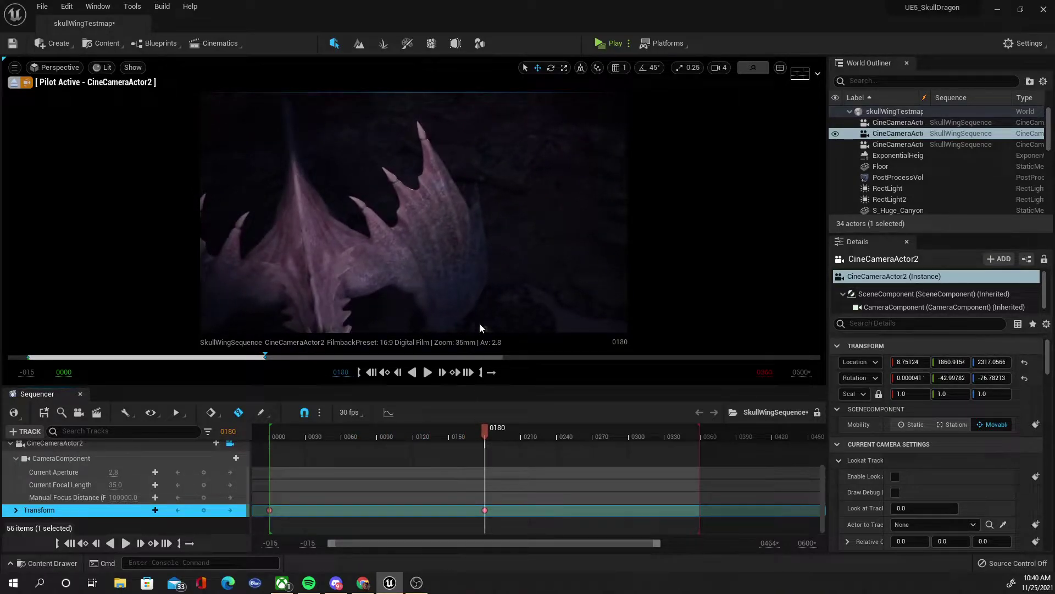
left_click_drag(453, 252, 300, 252)
middle_click_drag(414, 213, 457, 208)
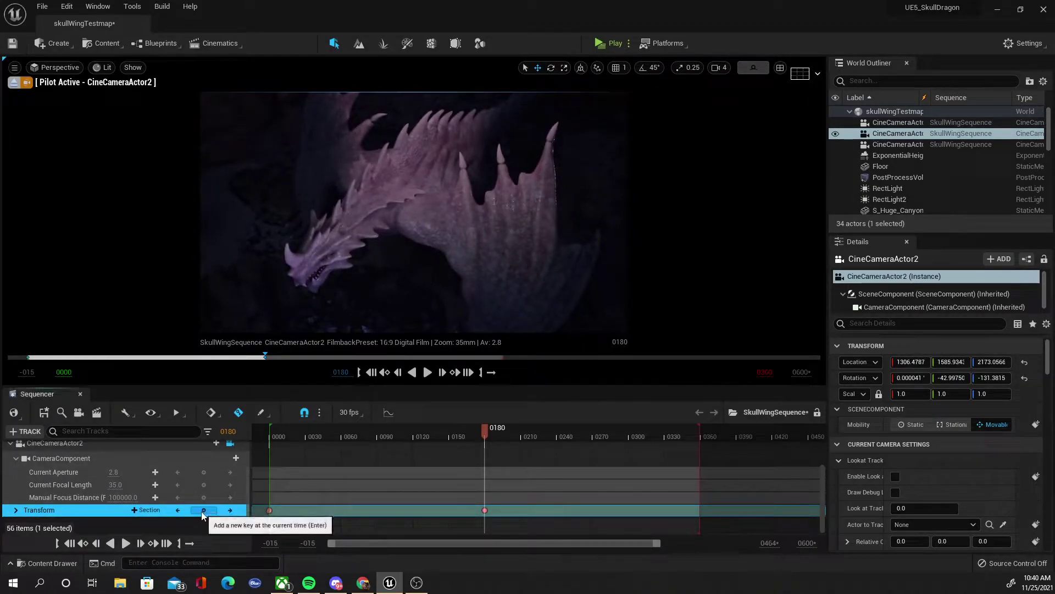
Move CineCameraActor2's Transform key from frame 180 to frame 360
left_click_drag(485, 428, 449, 422)
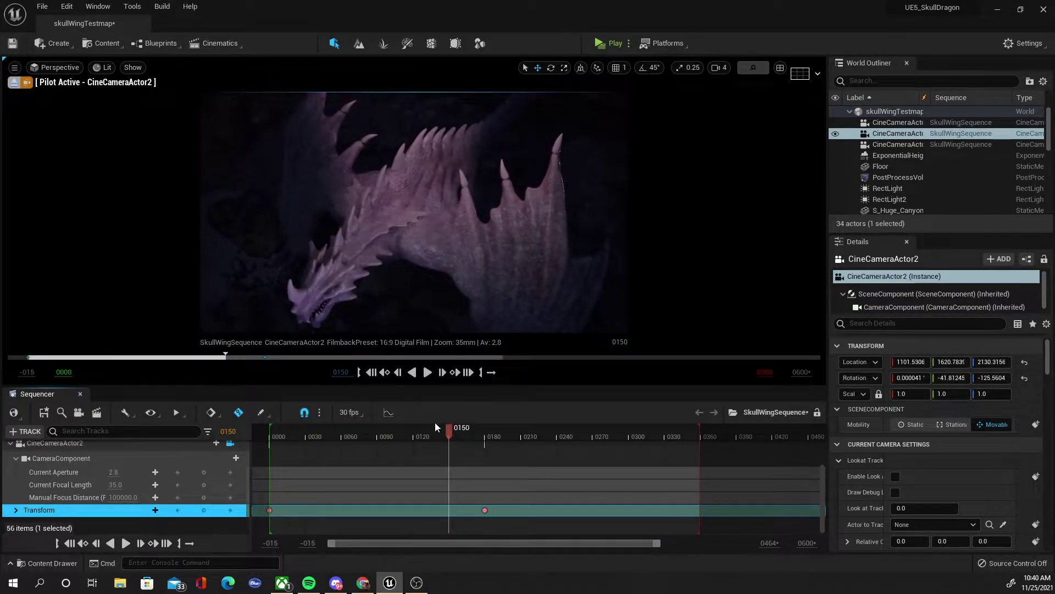
left_click(485, 509)
left_click_drag(485, 509, 695, 510)
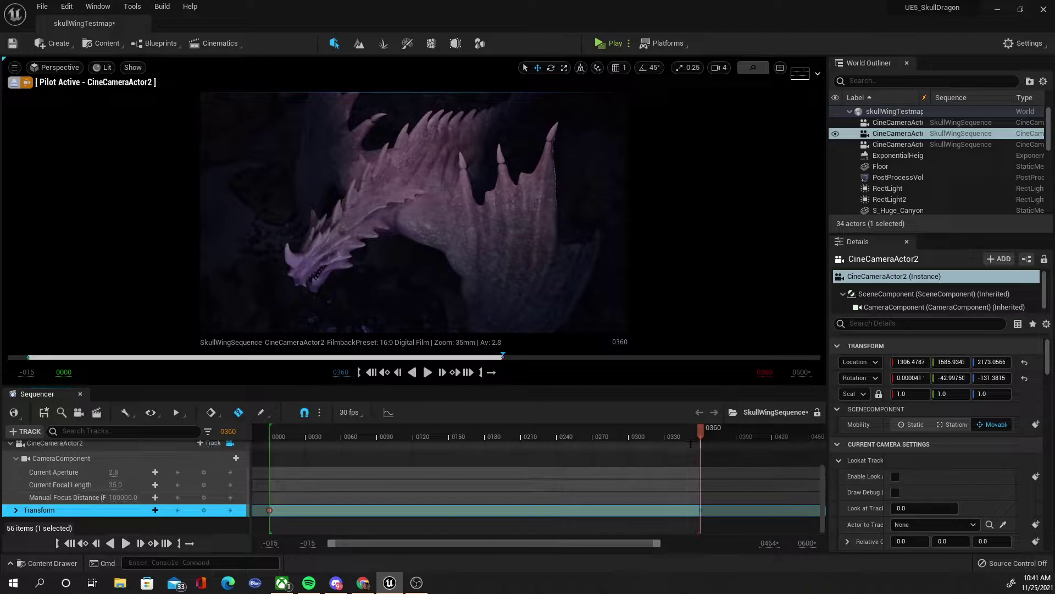
At frame 174, lower and reframe CineCameraActor2 to a more frontal view of the dragon, adding a middle Transform key
left_click_drag(700, 433, 480, 429)
middle_click_drag(482, 245, 572, 291)
left_click_drag(481, 245, 442, 275)
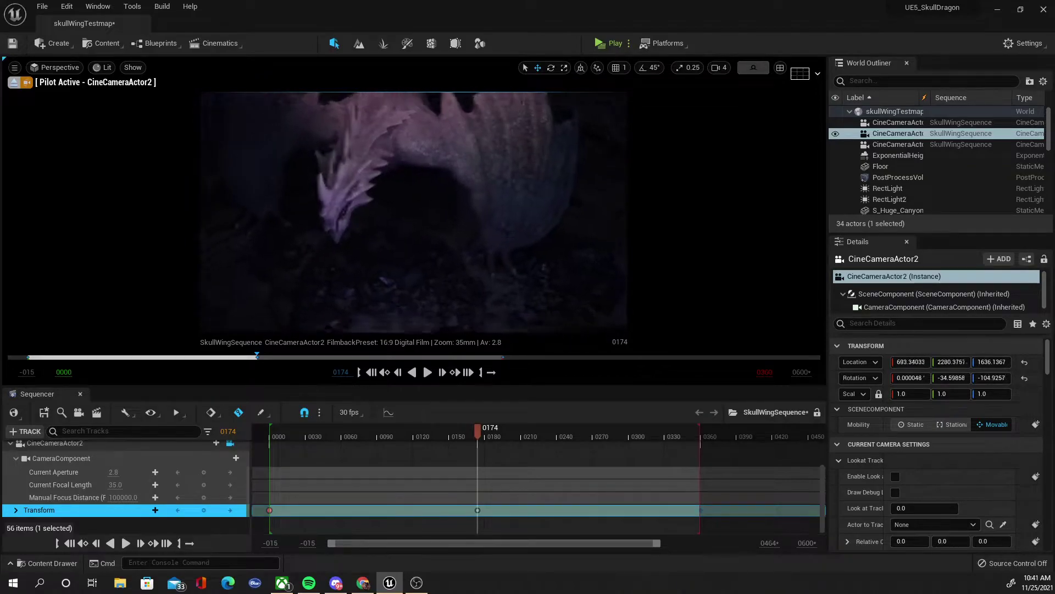
right_click_drag(442, 275, 442, 241)
middle_click_drag(442, 242, 459, 284)
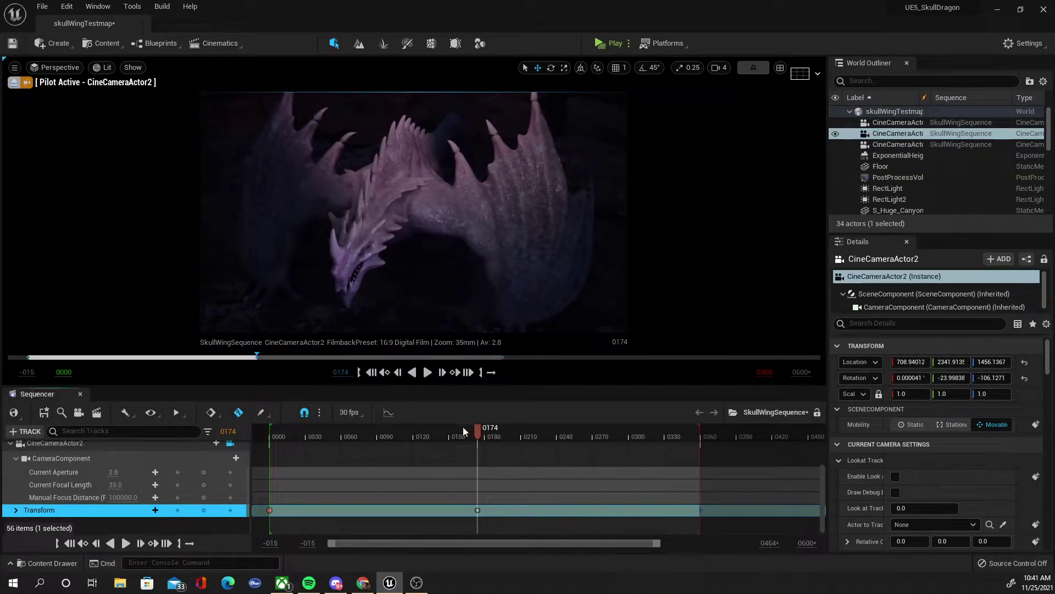
At frame 360, raise CineCameraActor2 and tilt it more steeply down on the dragon, and scrub back to frame 173 to review
left_click_drag(463, 427, 701, 427)
left_click_drag(700, 426, 699, 427)
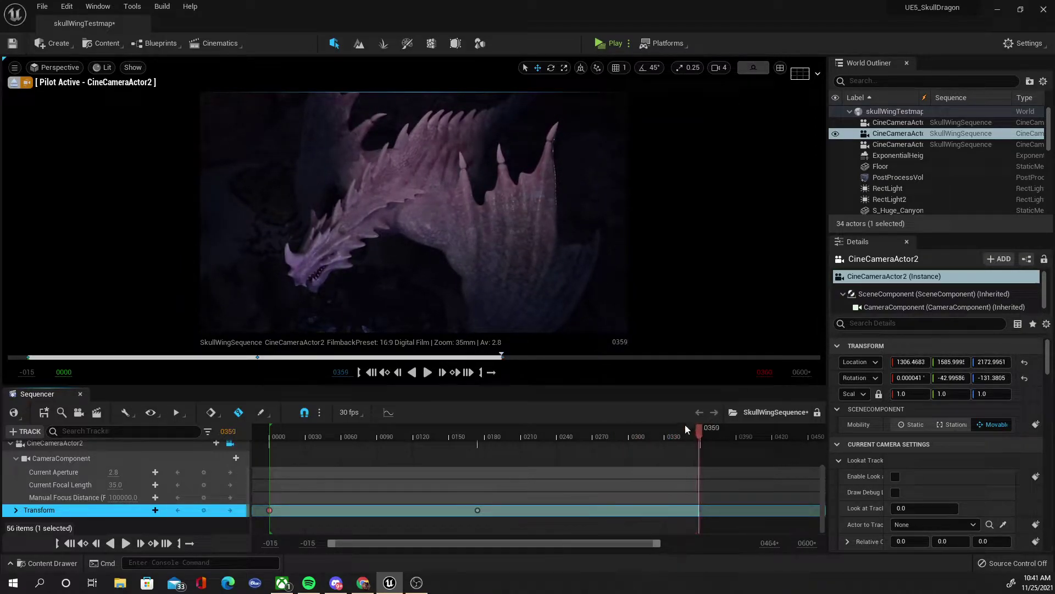
left_click(699, 511)
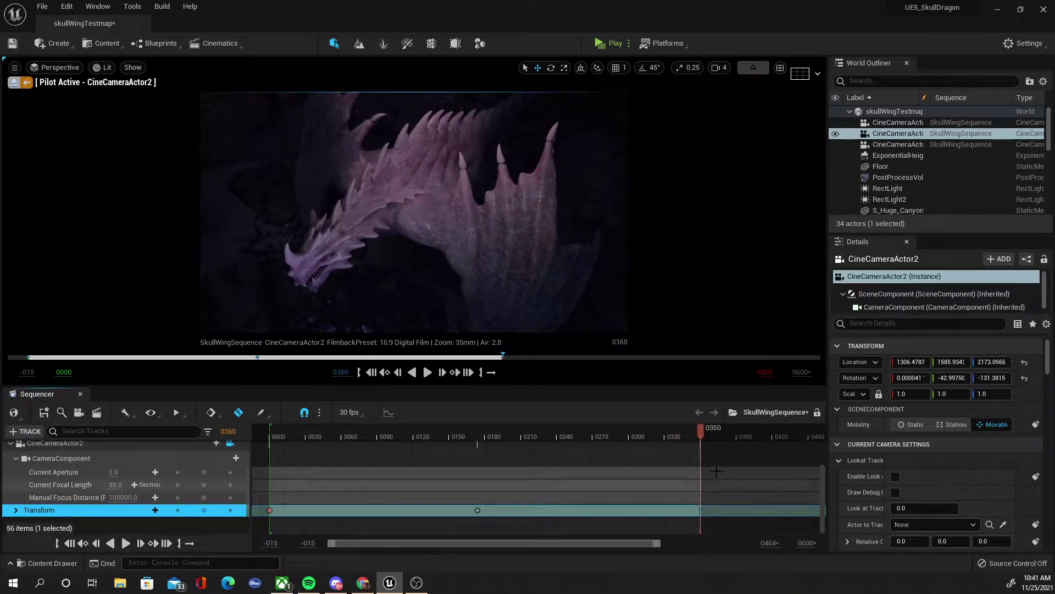
right_click_drag(550, 248, 511, 255)
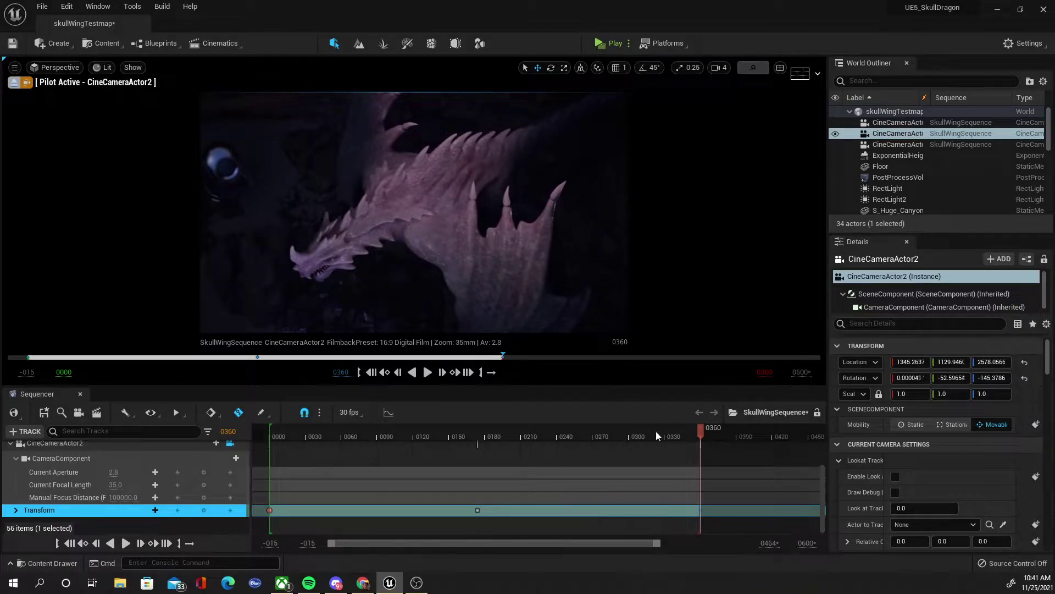
left_click_drag(700, 428, 477, 405)
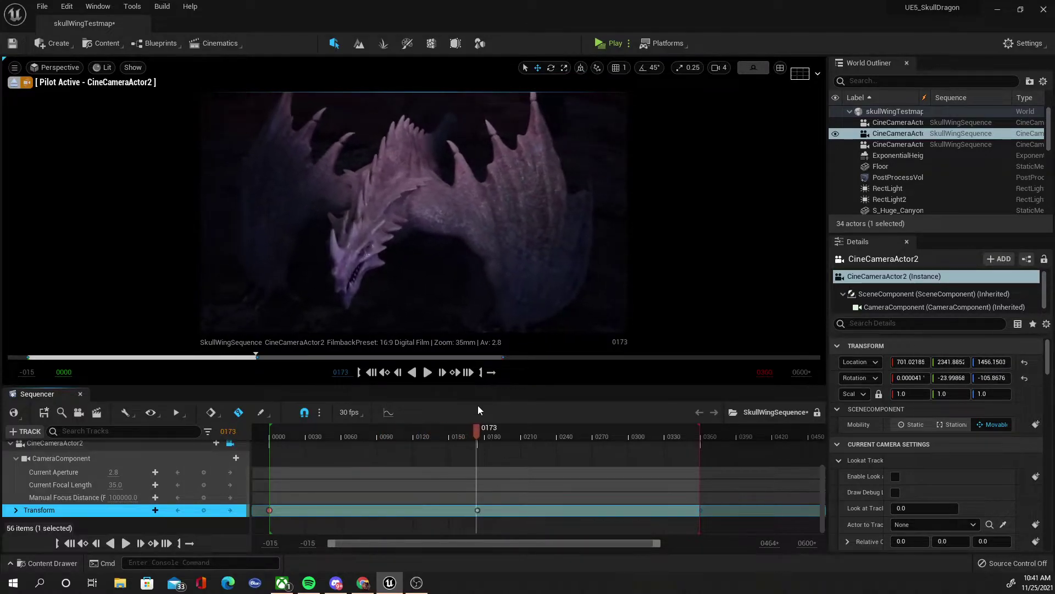
At frame 174, pull CineCameraActor2 back slightly for a wider frontal view of the dragon, and scrub back to frame 1
left_click(478, 510)
left_click_drag(488, 252, 492, 355)
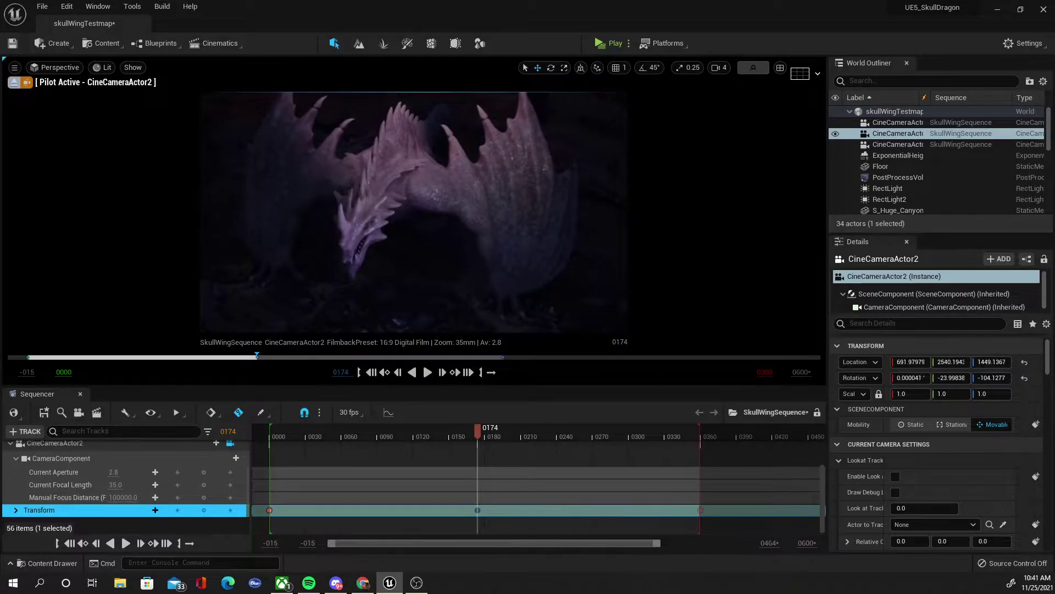
left_click_drag(481, 428, 271, 430)
left_click_drag(371, 342, 372, 377)
right_click_drag(373, 377, 372, 368)
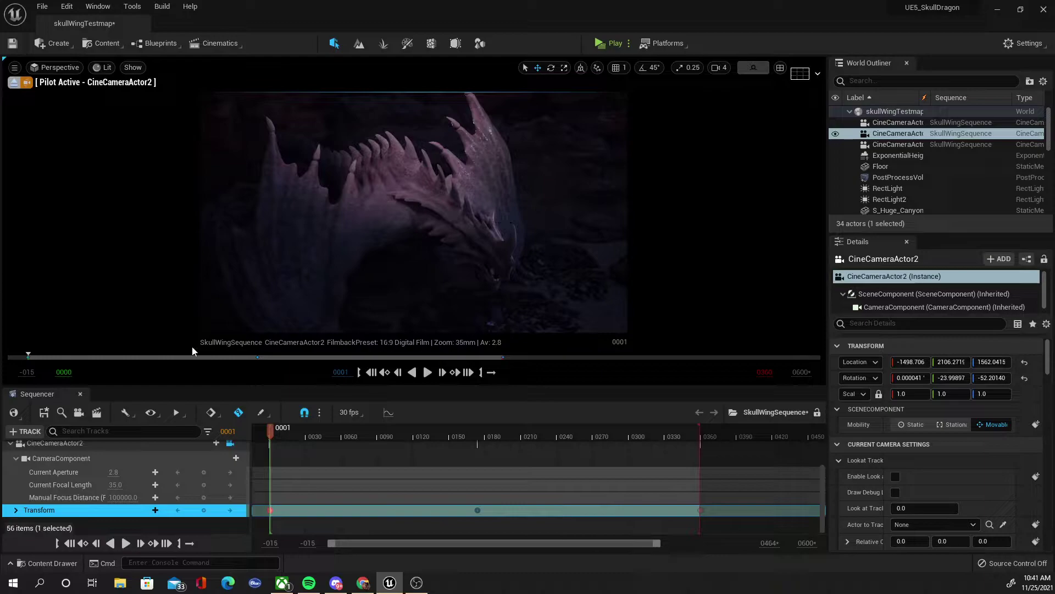
left_click_drag(129, 387, 162, 475)
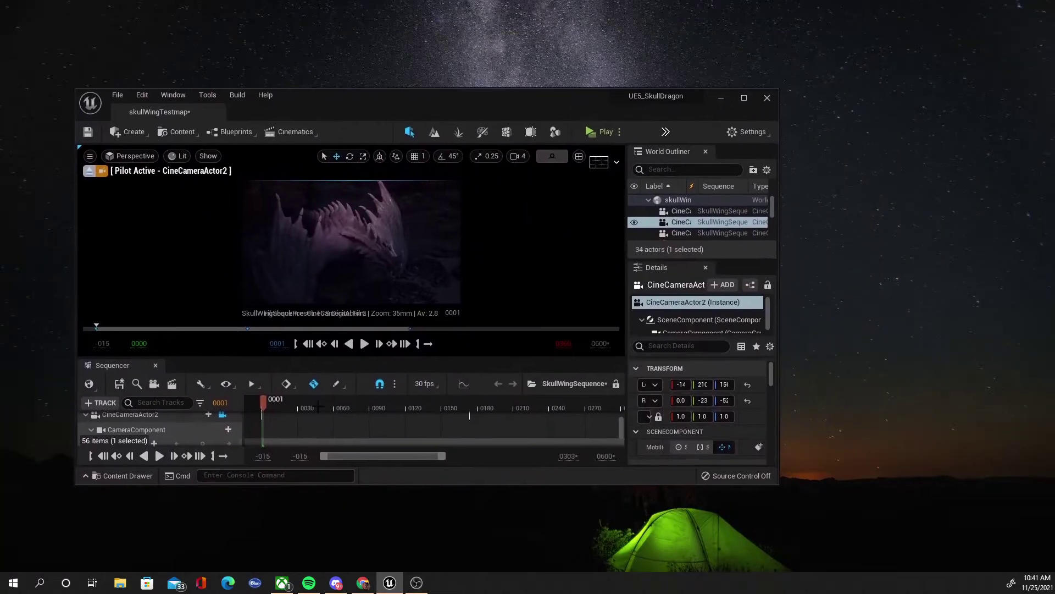
left_click(745, 99)
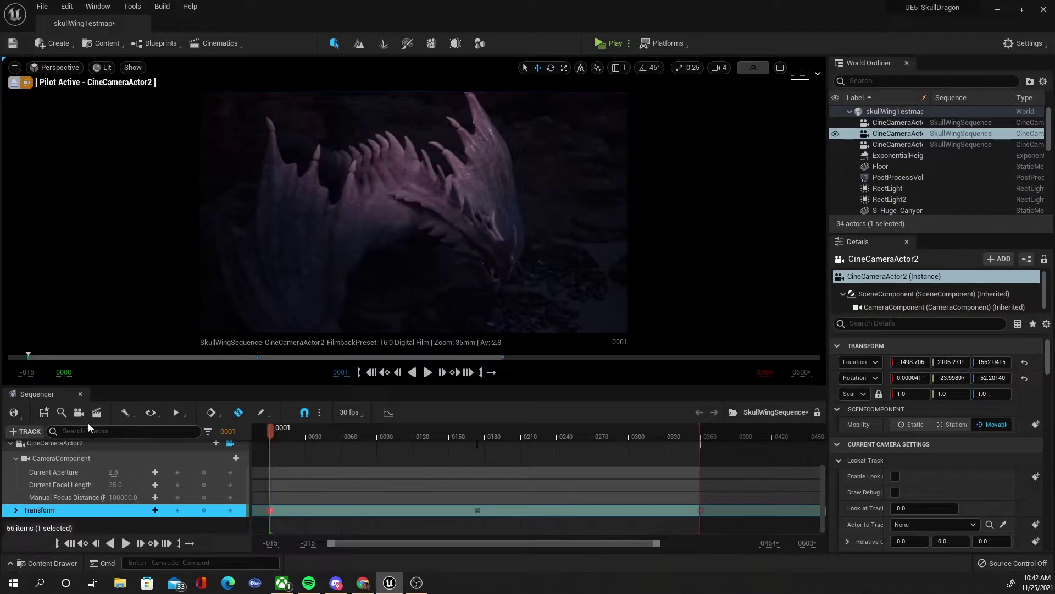
left_click_drag(122, 394, 120, 405)
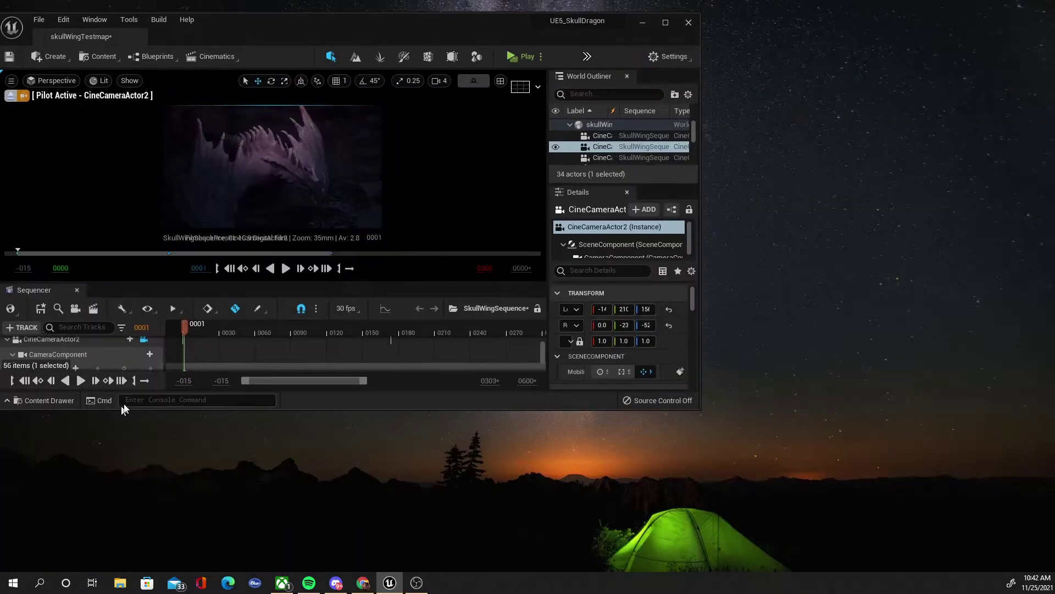
left_click(670, 23)
Undock the Sequencer off the main screen and display the piloted camera viewport full screen with nothing selected
left_click_drag(48, 394, 1054, 374)
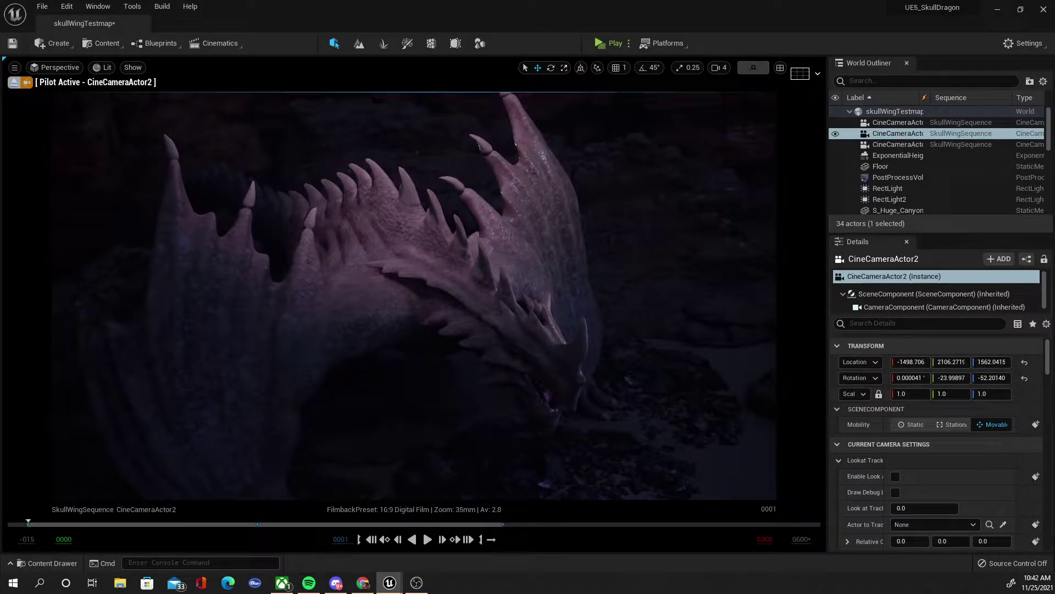
left_click(676, 379)
key("Escape")
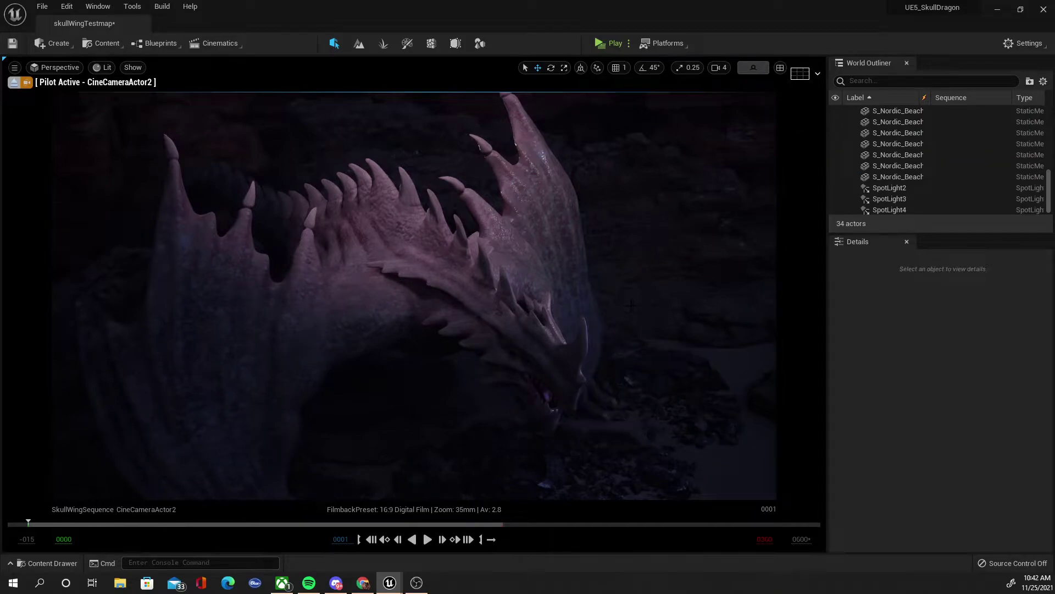
key("F11")
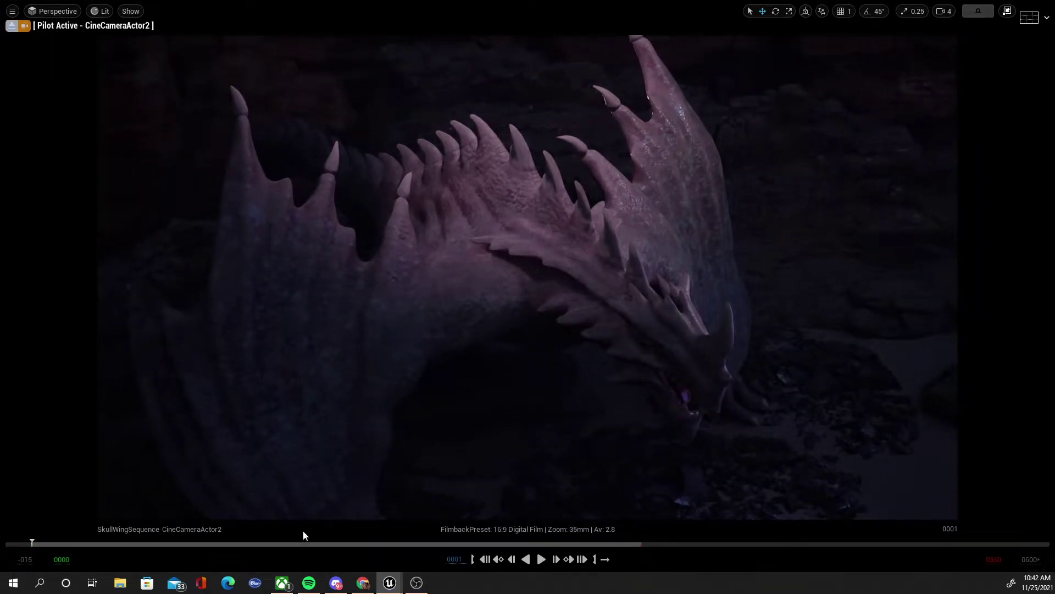
Play the camera move from the start twice and scrub back to frame 241 to review the shot around the dragon
left_click(543, 559)
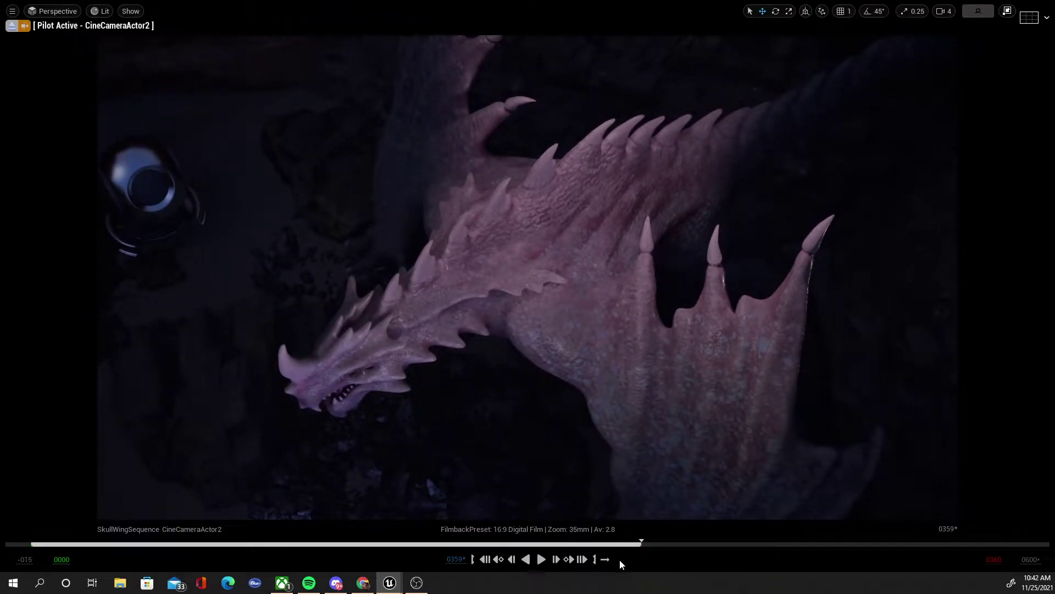
left_click_drag(638, 544, 34, 512)
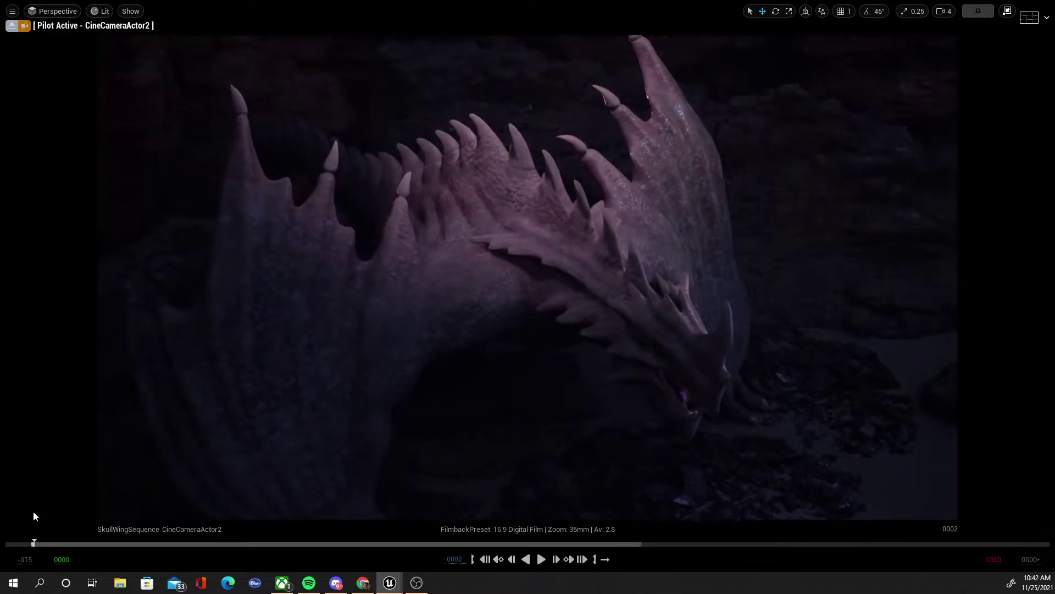
left_click(539, 565)
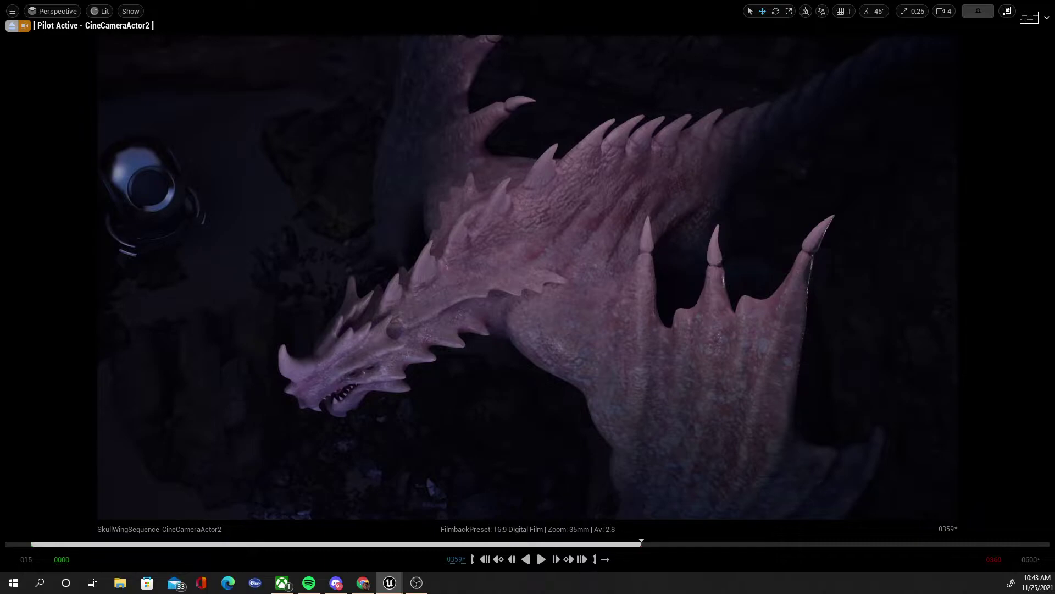
left_click_drag(638, 545, 440, 508)
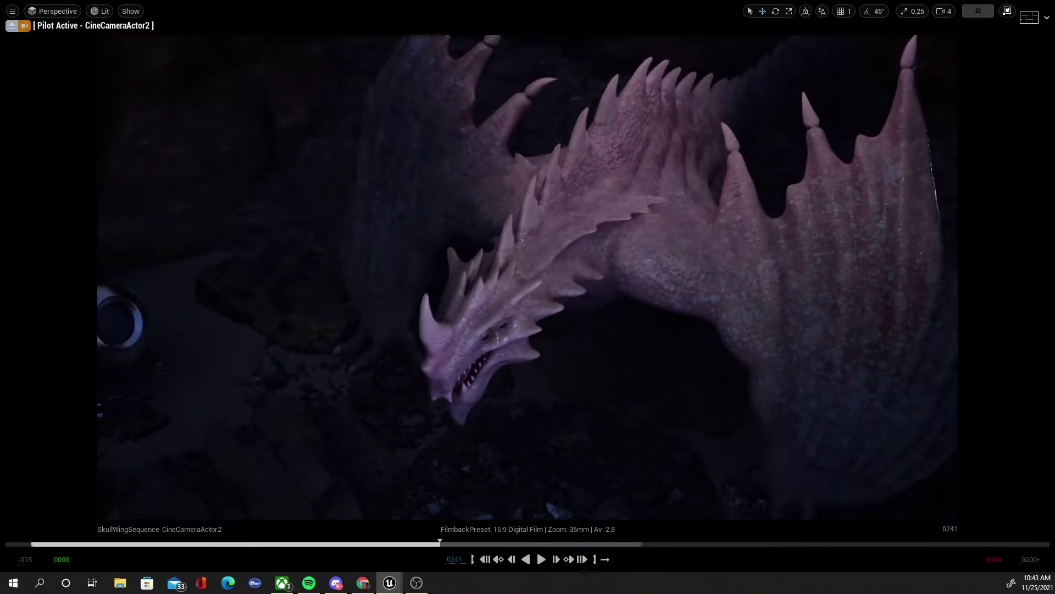